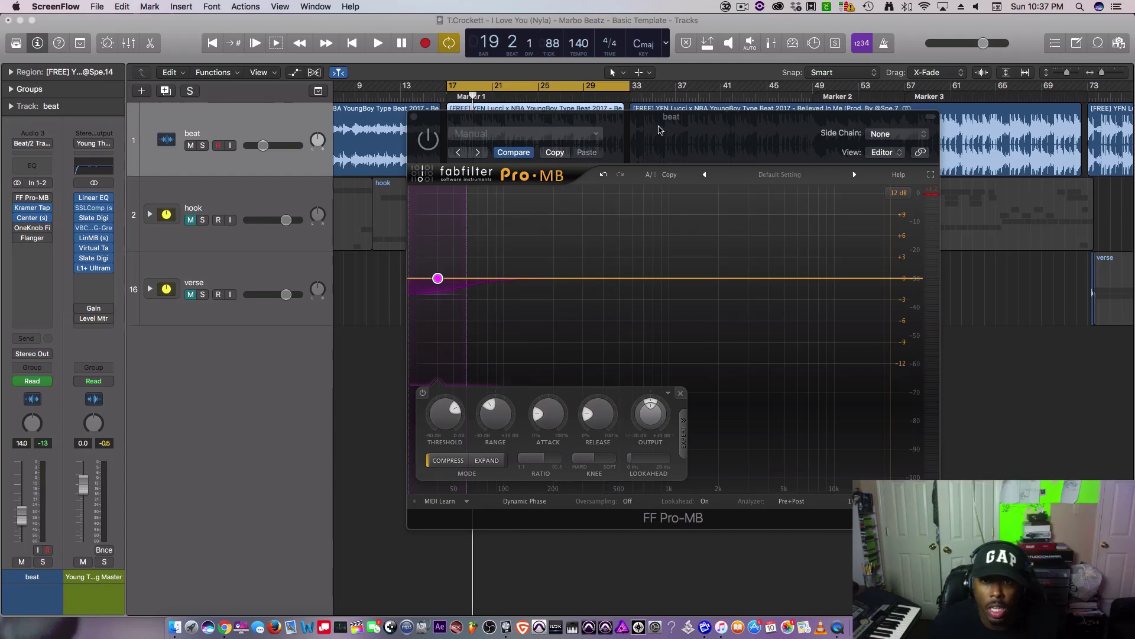
# Reposition the Pro-MB window and adjust the track lane height and timeline zoom.
pyautogui.moveTo(662, 131); pyautogui.dragTo(647, 142)
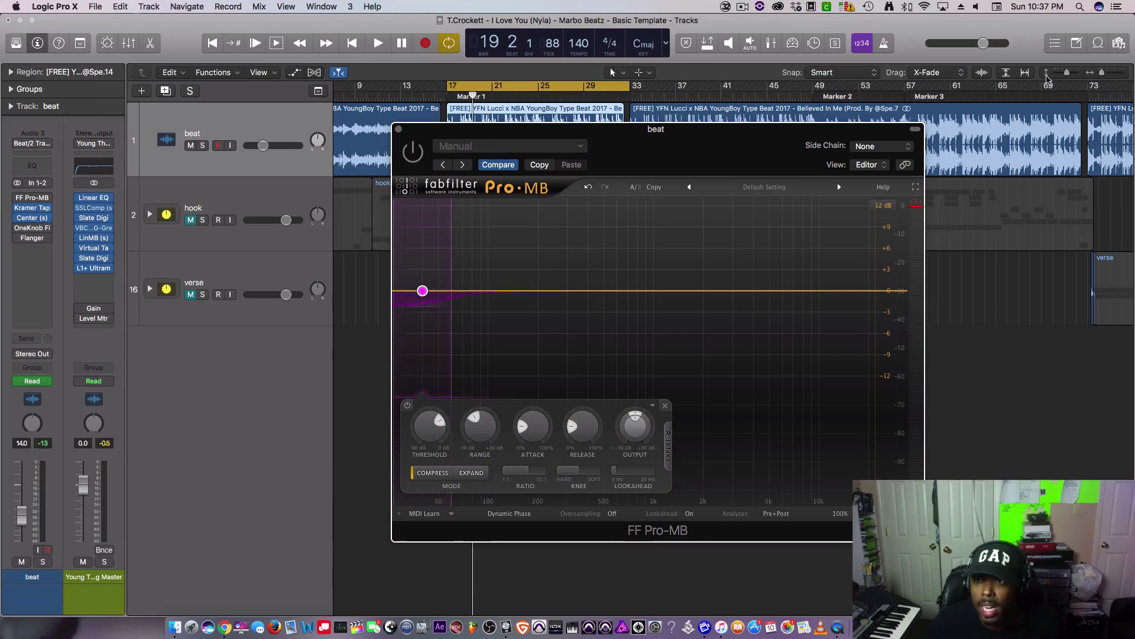
pyautogui.click(1065, 73)
pyautogui.click(1096, 75)
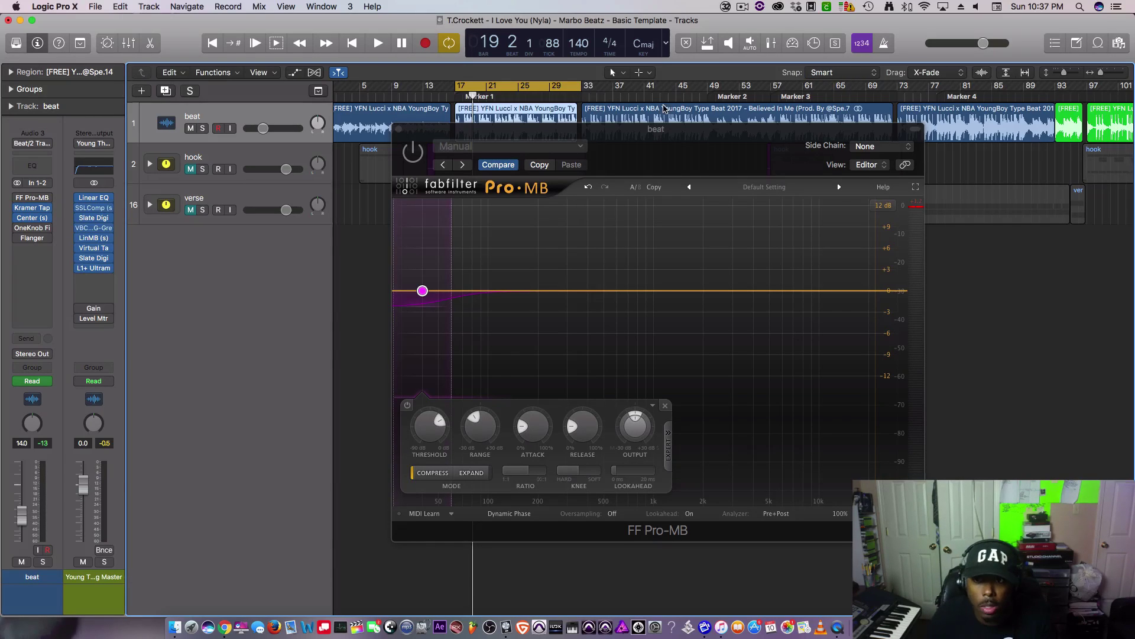
pyautogui.moveTo(706, 155); pyautogui.dragTo(691, 164)
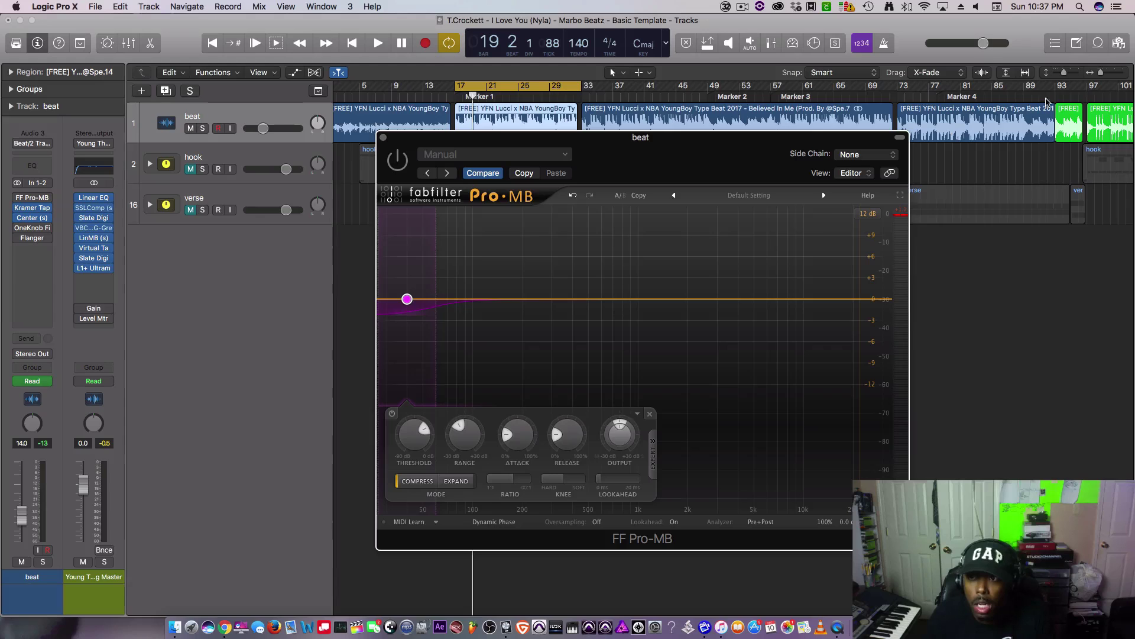
pyautogui.moveTo(1062, 74); pyautogui.dragTo(1104, 76)
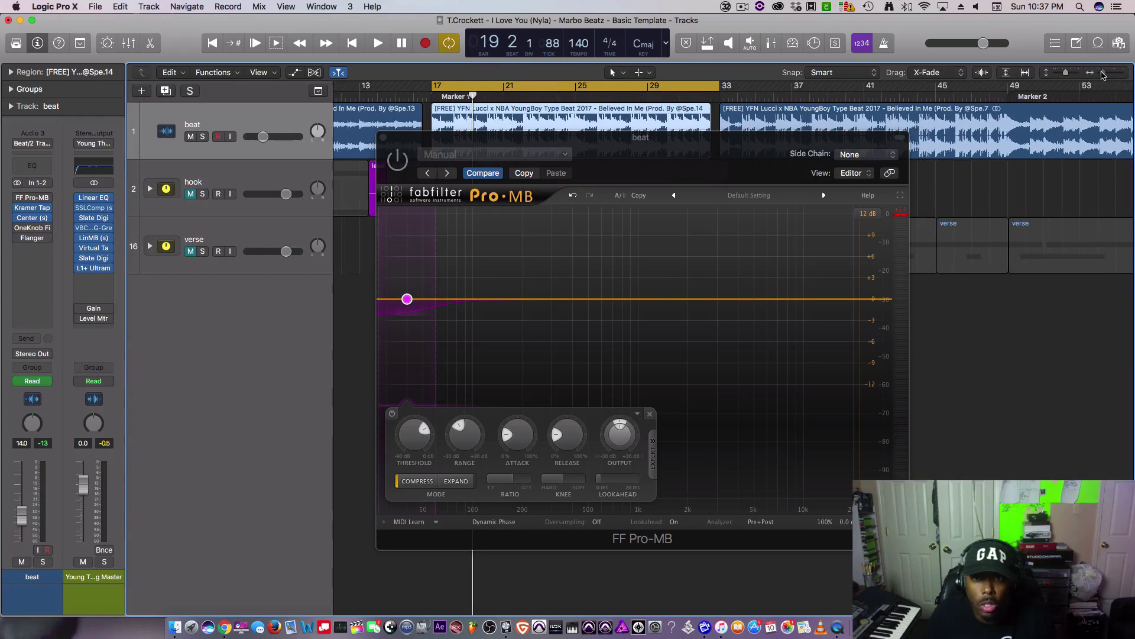
pyautogui.moveTo(646, 150); pyautogui.dragTo(704, 144)
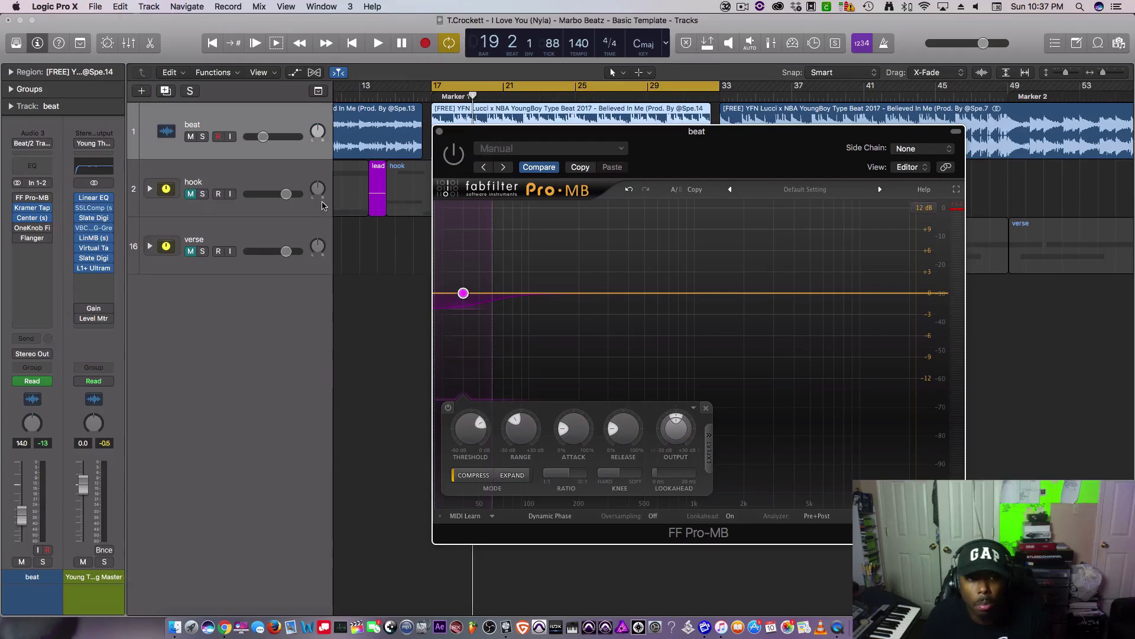
pyautogui.moveTo(589, 143); pyautogui.dragTo(566, 149)
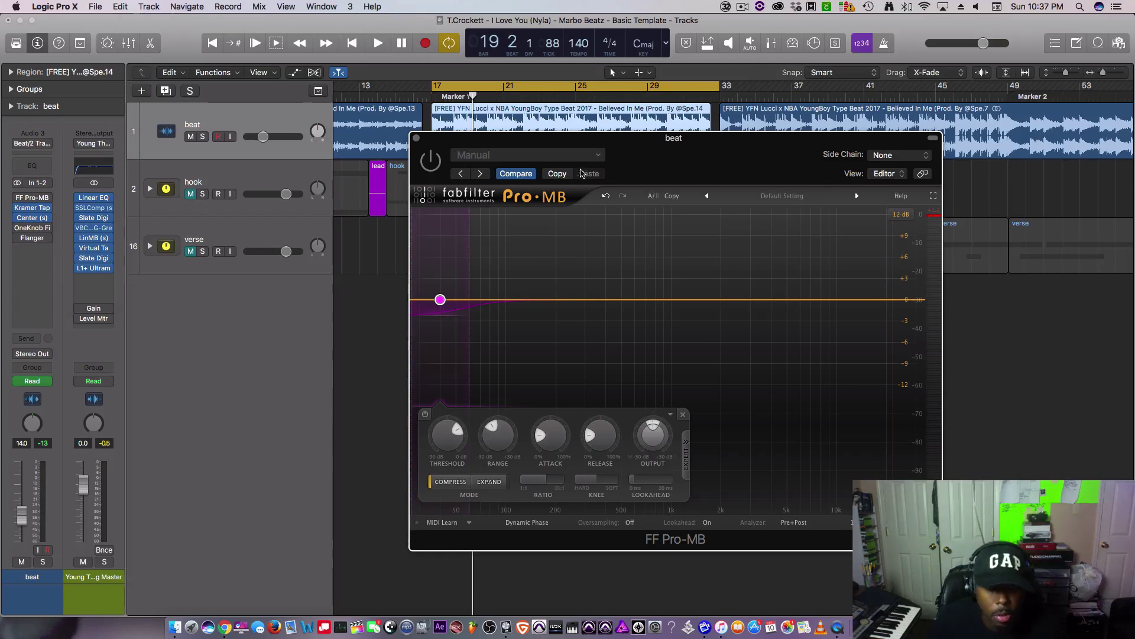
pyautogui.moveTo(581, 172); pyautogui.dragTo(608, 170)
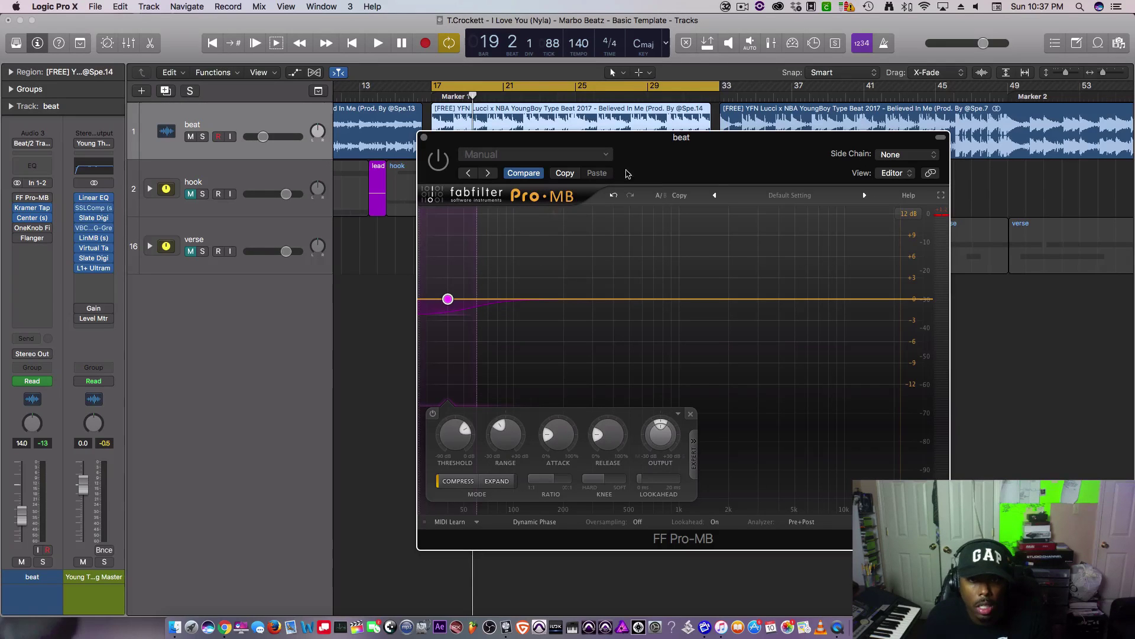
# Play the beat with Pro-MB active, then stop playback.
pyautogui.press('space')
pyautogui.hotkey('ctrl', 'Up')
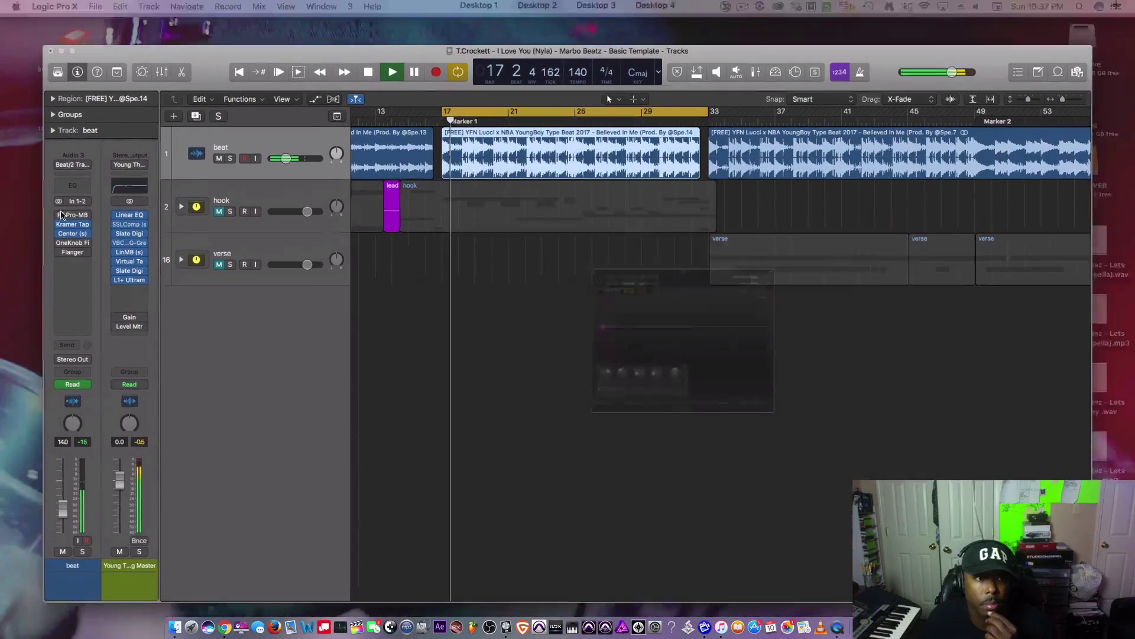
pyautogui.click(163, 214)
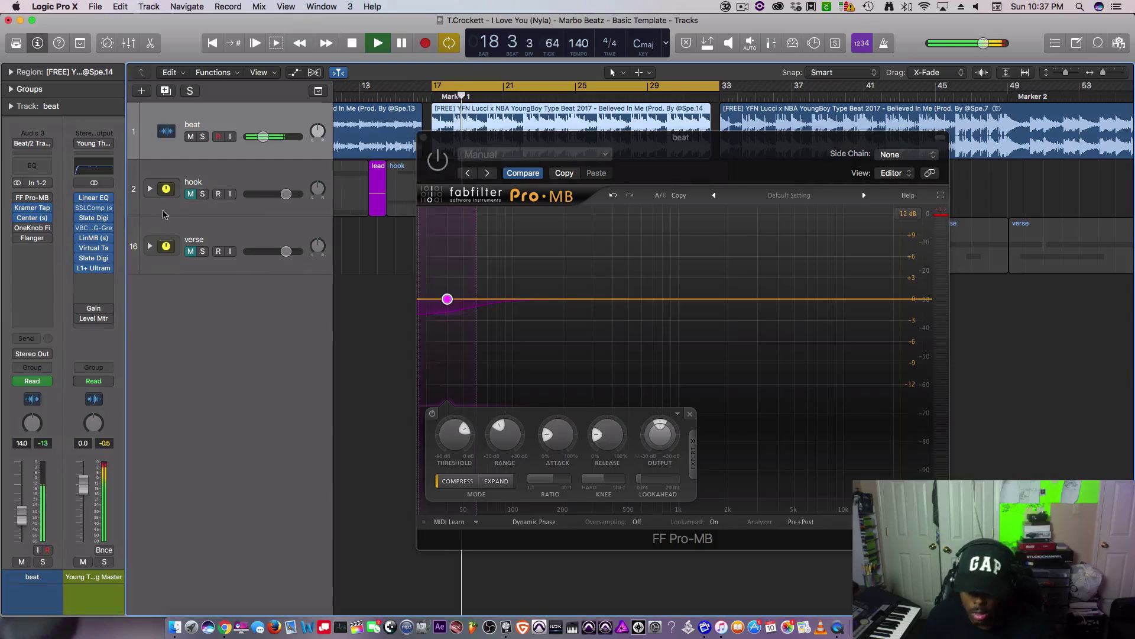
pyautogui.press('space')
# Remove FF Pro-MB from the beat track, listen without it, and open that insert slot's plug-in list.
pyautogui.click(50, 197)
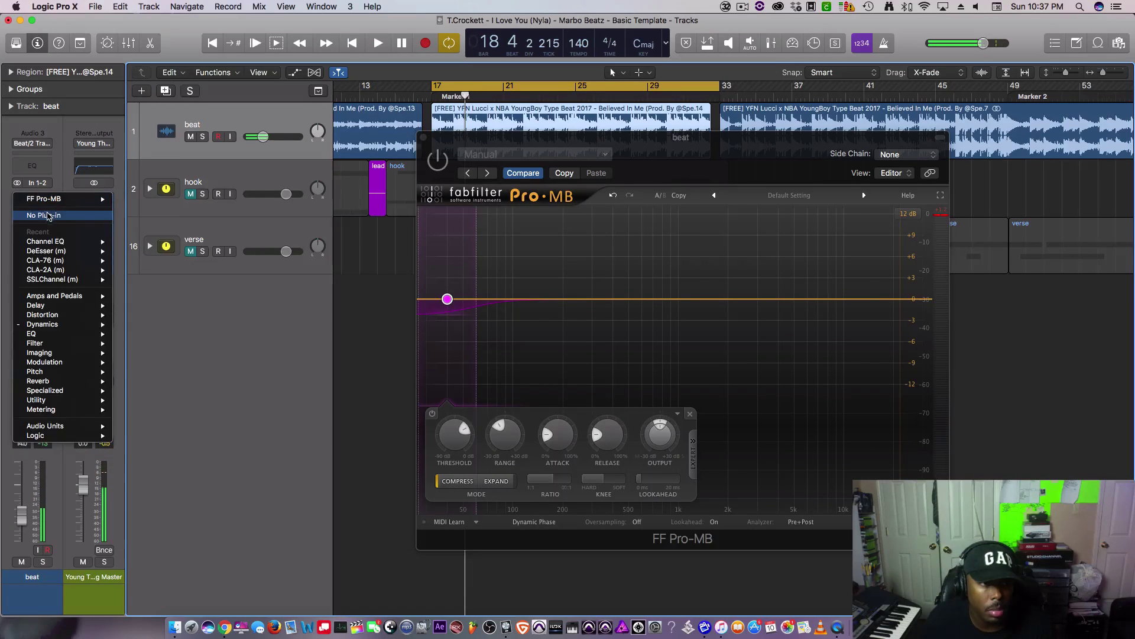
pyautogui.click(36, 214)
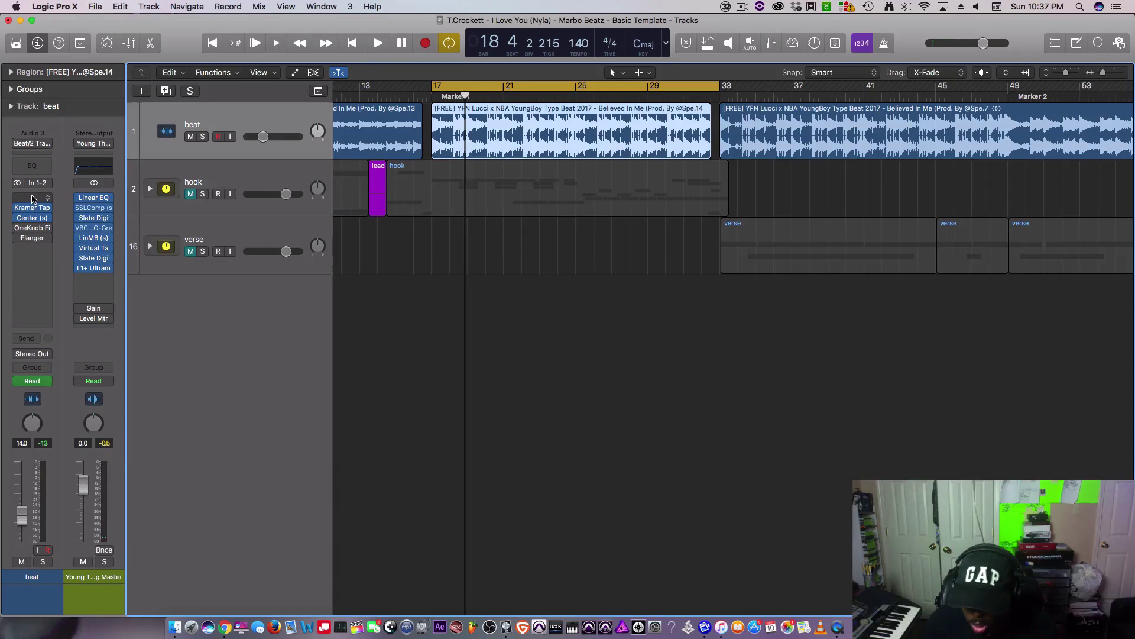
pyautogui.press('space')
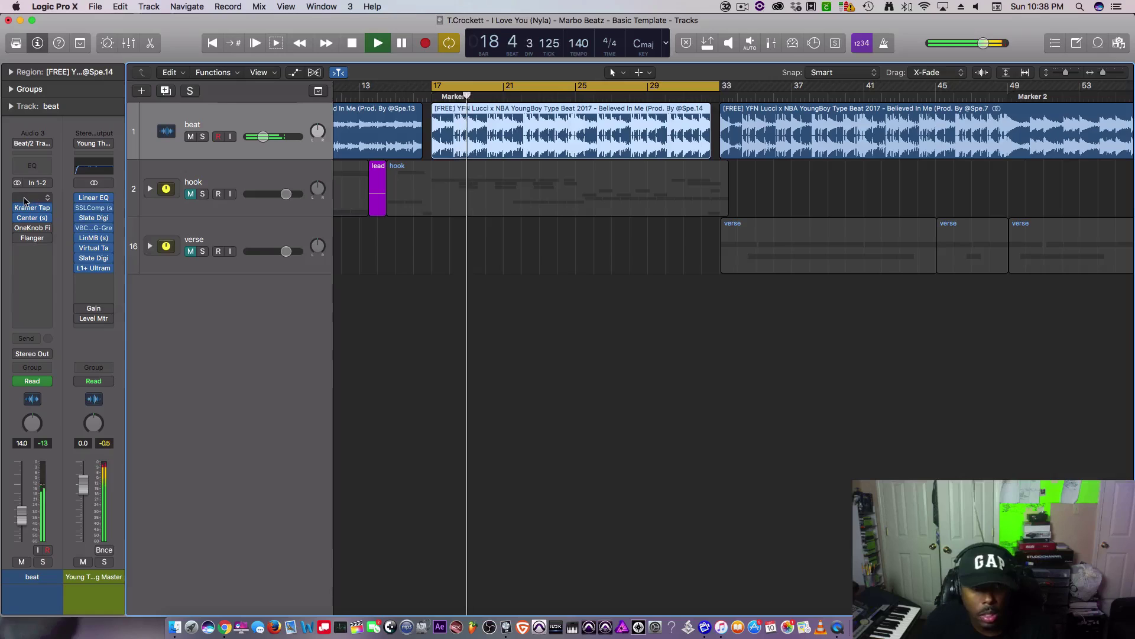
pyautogui.press('space')
pyautogui.click(25, 202)
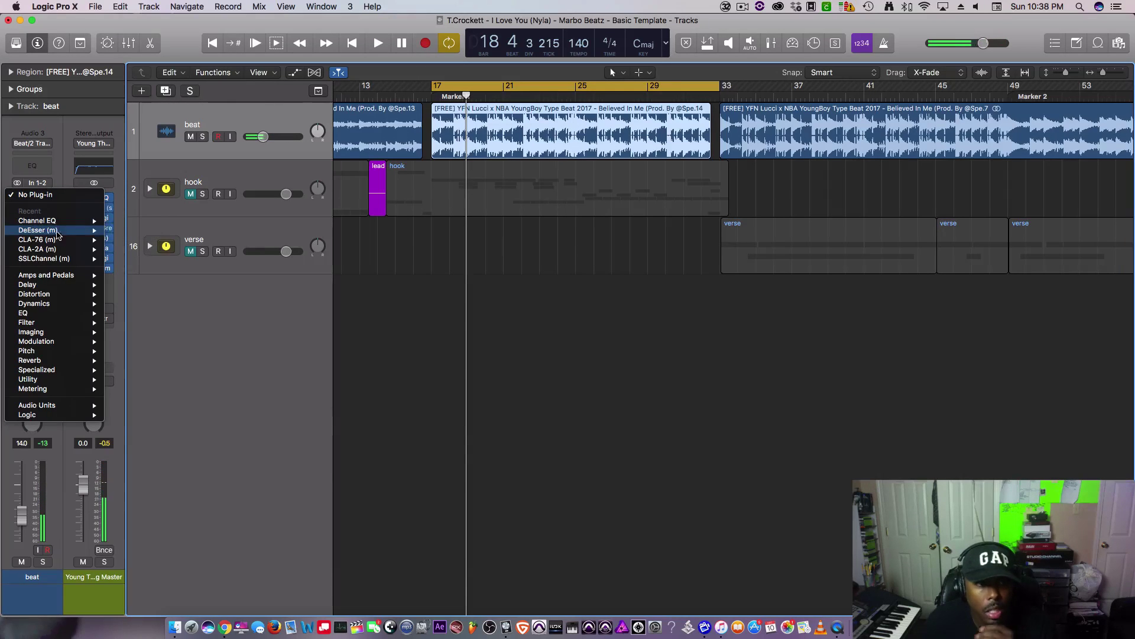
# Navigate the insert menu through Audio Units to the FabFilter FF Pro-MB submenu.
pyautogui.moveTo(54, 405)
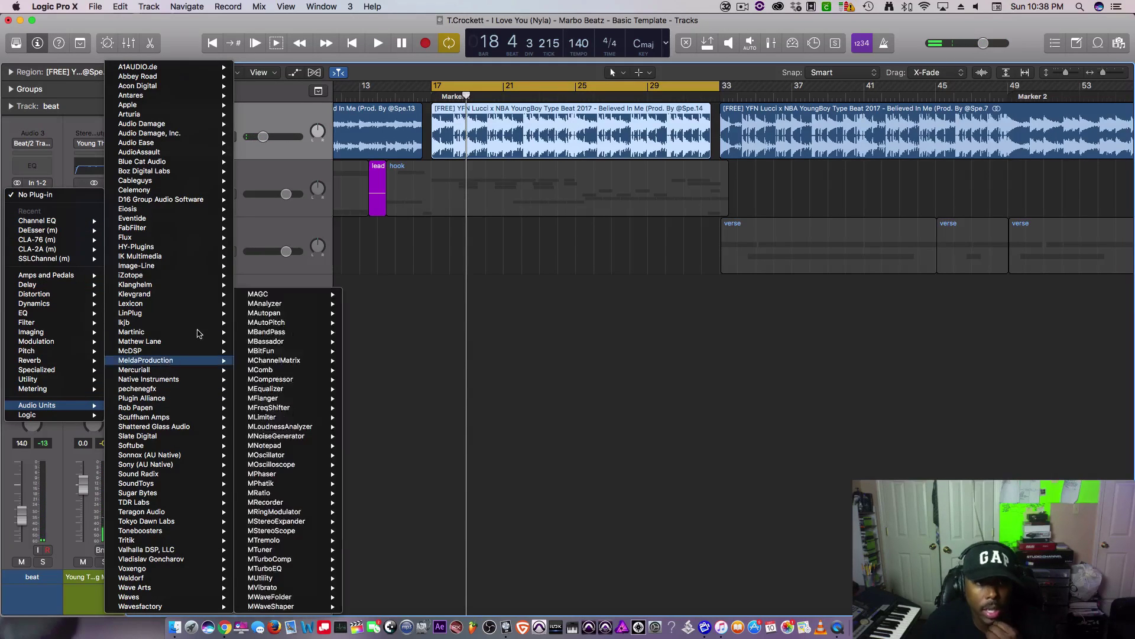
pyautogui.moveTo(223, 297)
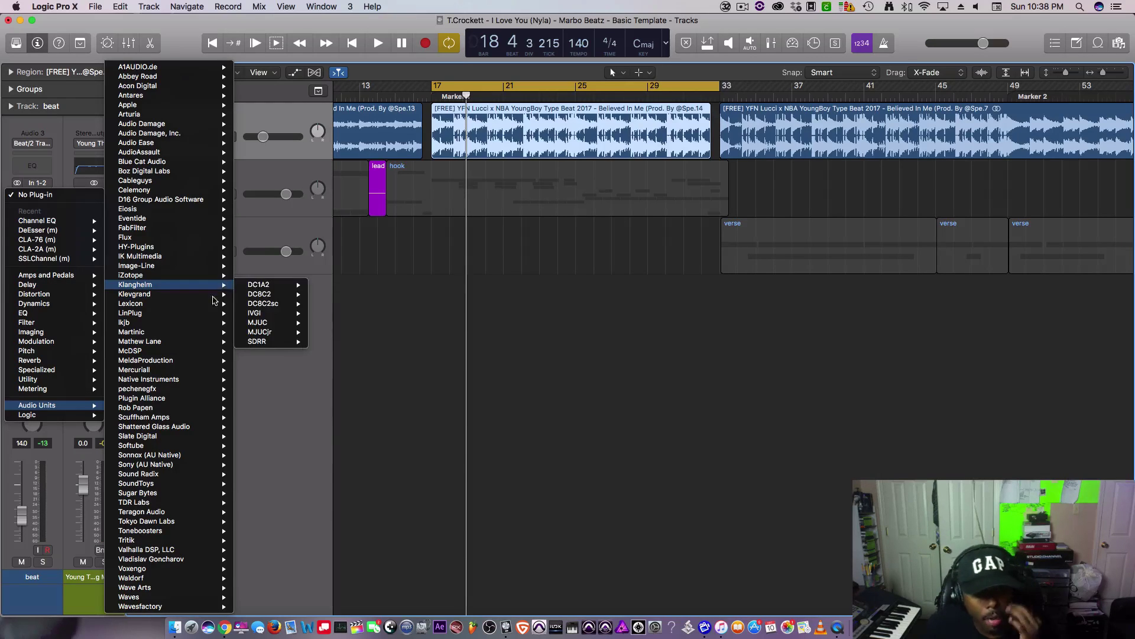
pyautogui.moveTo(197, 369)
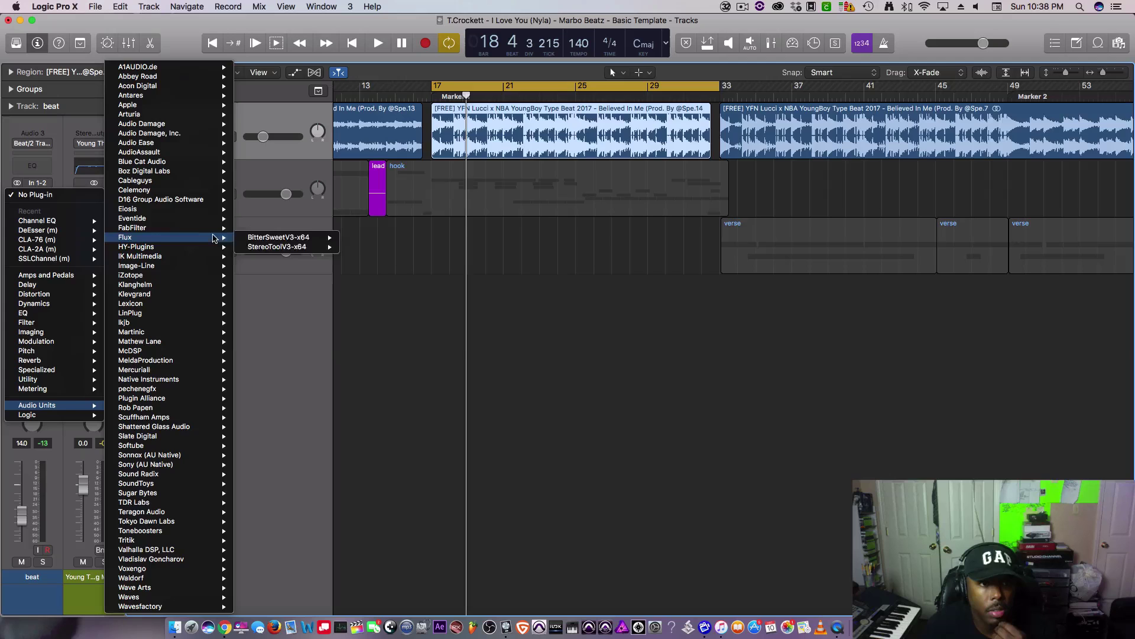
# Insert the stereo FF Pro-MB on the beat track and move its window clear of the tracks.
pyautogui.moveTo(218, 230)
pyautogui.moveTo(292, 285)
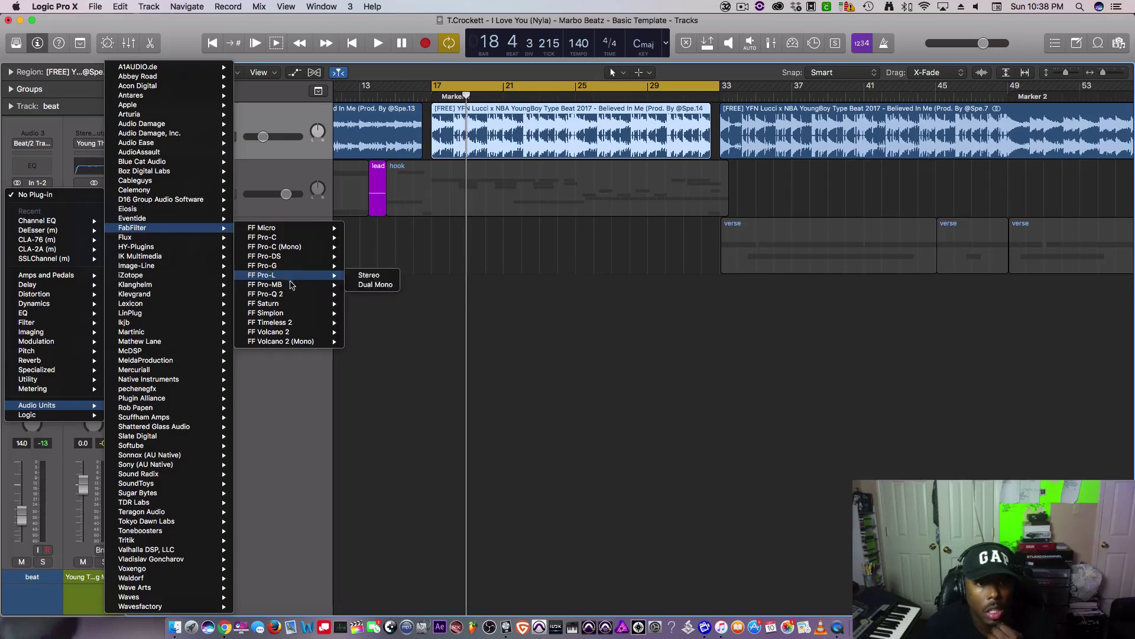
pyautogui.click(365, 287)
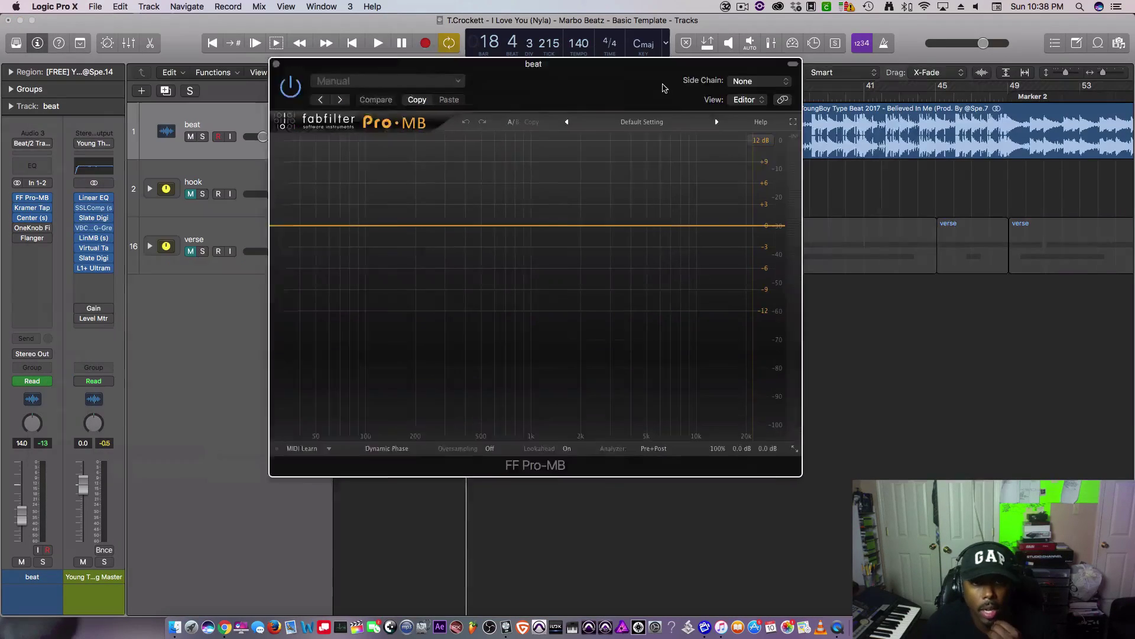
pyautogui.moveTo(663, 88); pyautogui.dragTo(993, 87)
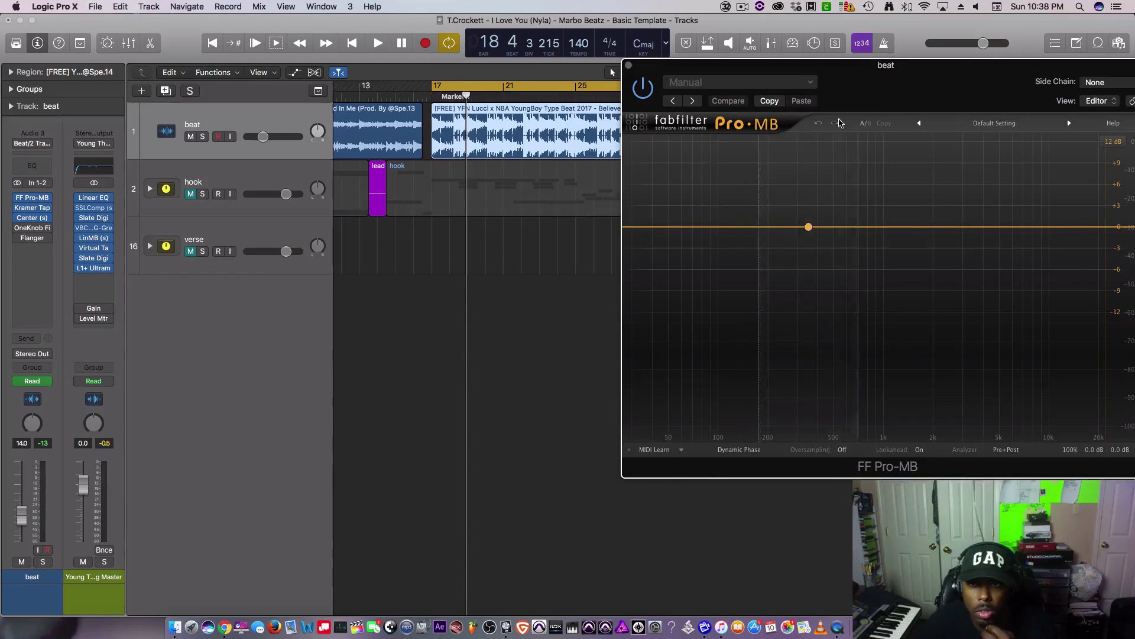
pyautogui.moveTo(861, 101)
pyautogui.mouseDown()
pyautogui.moveTo(824, 100)
pyautogui.moveTo(737, 166)
pyautogui.moveTo(741, 176)
pyautogui.mouseUp()
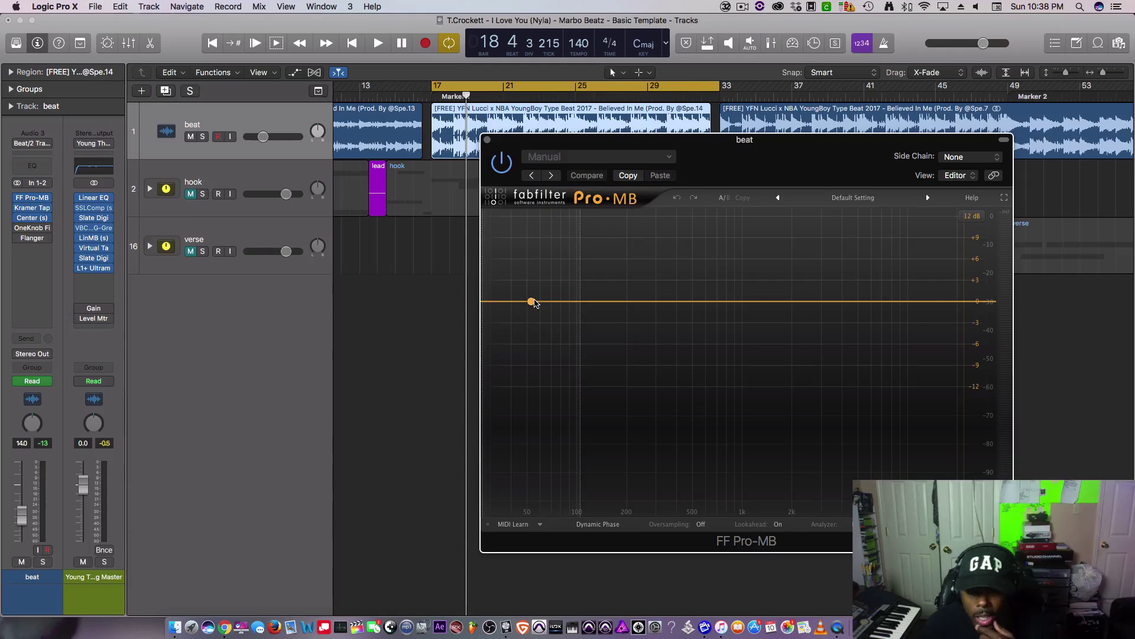
# Add a band at about 56 Hz and pull its upper crossover below 90 Hz.
pyautogui.click(532, 303)
pyautogui.moveTo(575, 295); pyautogui.dragTo(564, 296)
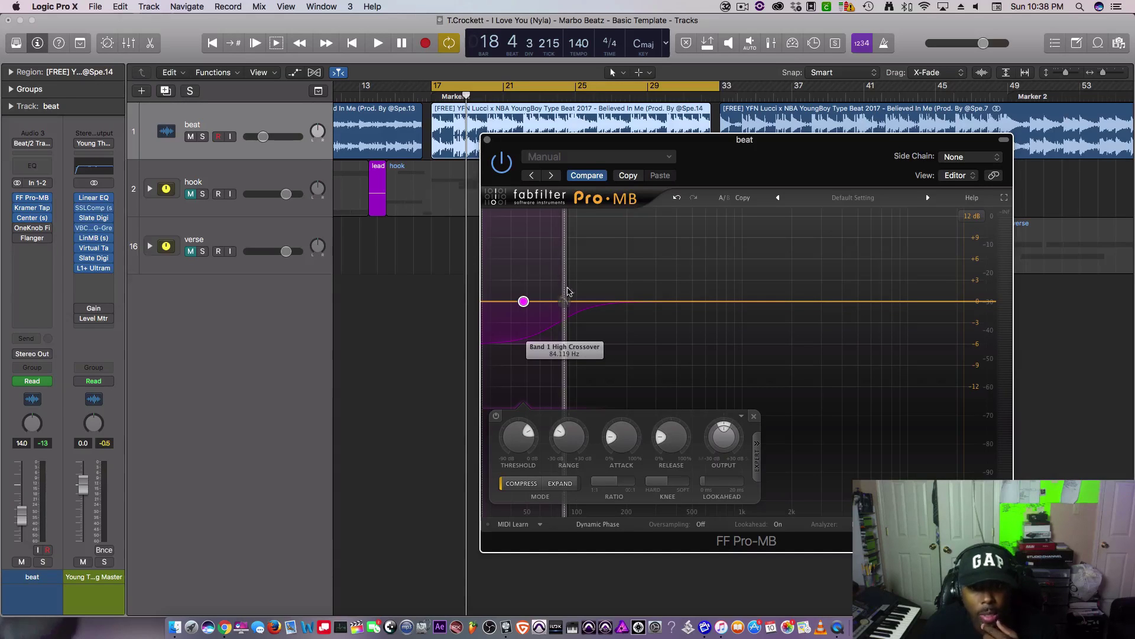
pyautogui.hotkey('ctrl', 'Up')
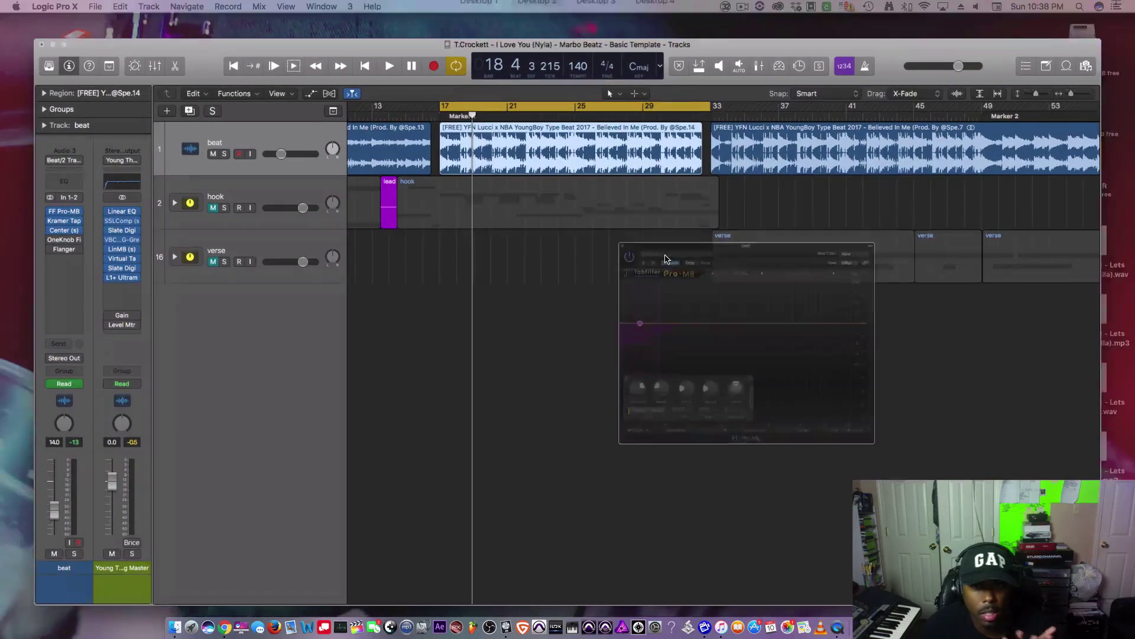
# Drag Band 1's upper crossover left so the low band sits below about 60 Hz.
pyautogui.click(666, 258)
pyautogui.moveTo(553, 301)
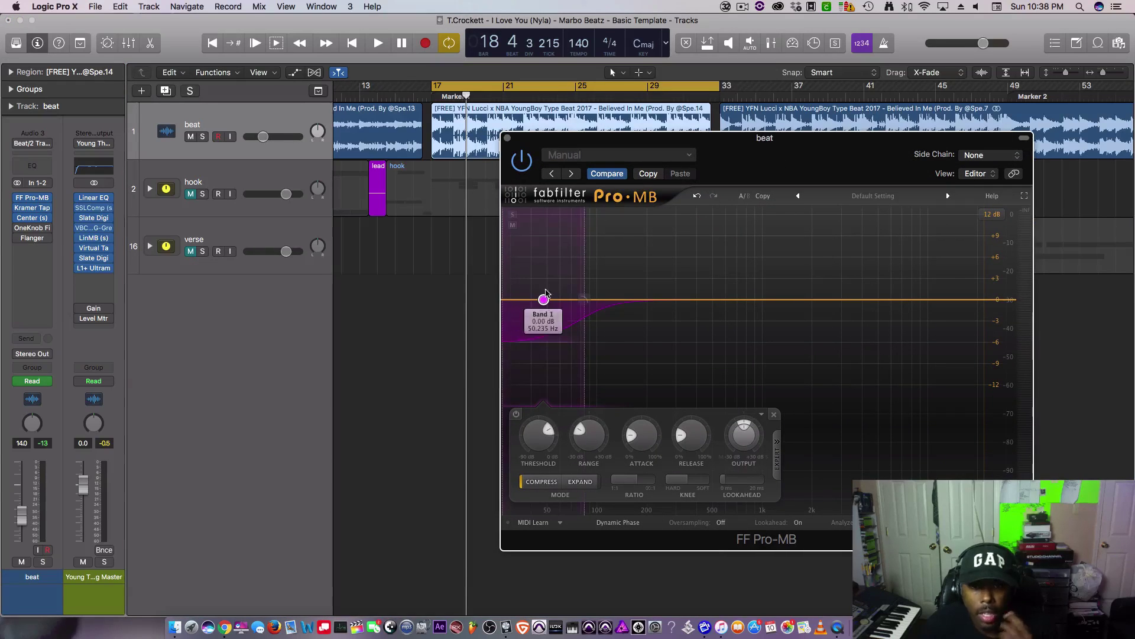
pyautogui.moveTo(578, 281); pyautogui.dragTo(546, 290)
pyautogui.moveTo(719, 183); pyautogui.dragTo(706, 181)
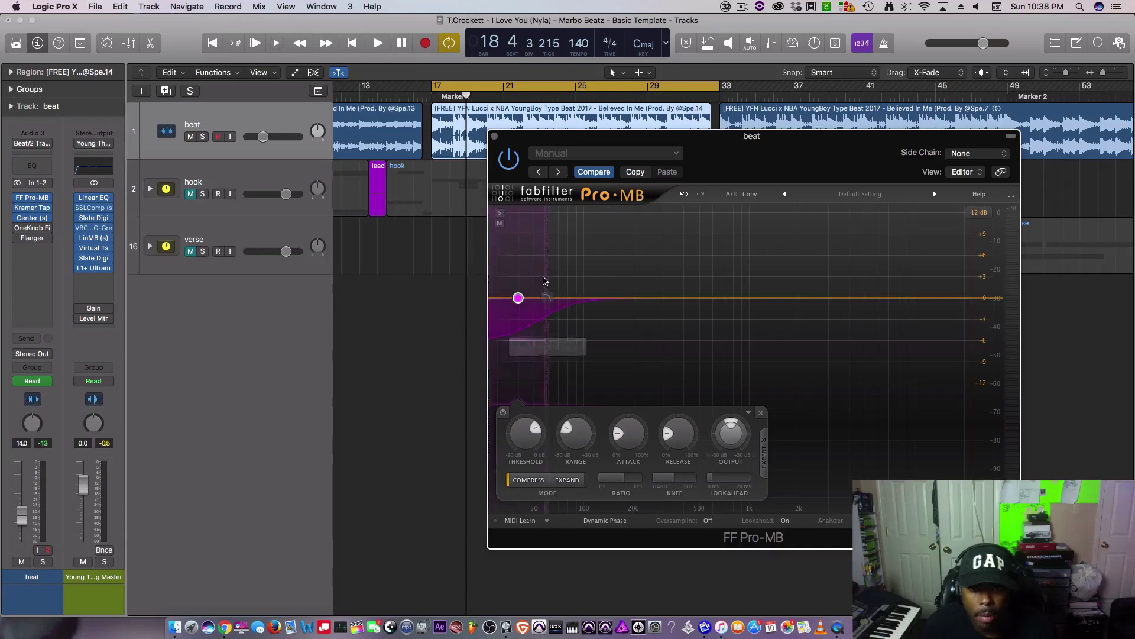
pyautogui.moveTo(544, 287)
pyautogui.mouseDown()
pyautogui.moveTo(691, 275)
pyautogui.moveTo(525, 283)
pyautogui.mouseUp()
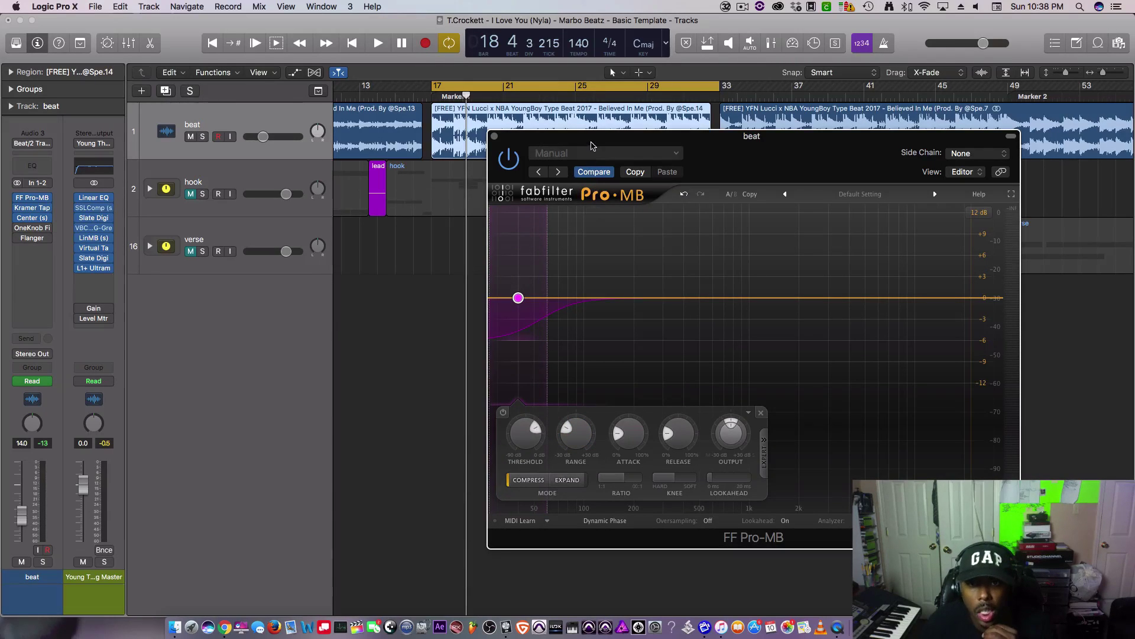
pyautogui.moveTo(516, 305)
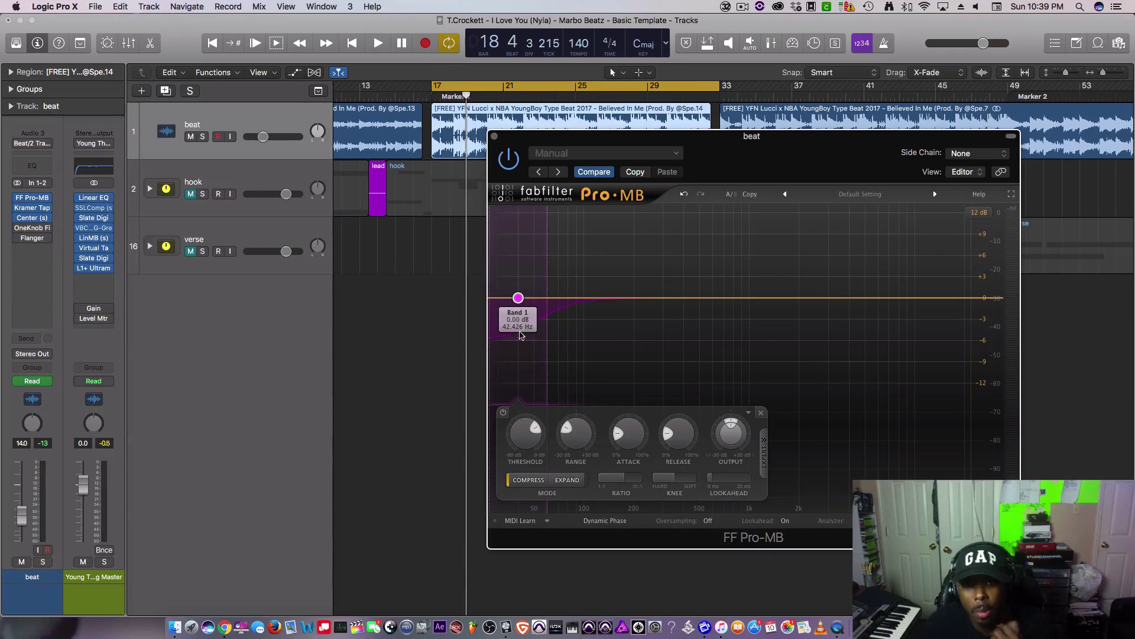
pyautogui.moveTo(508, 342)
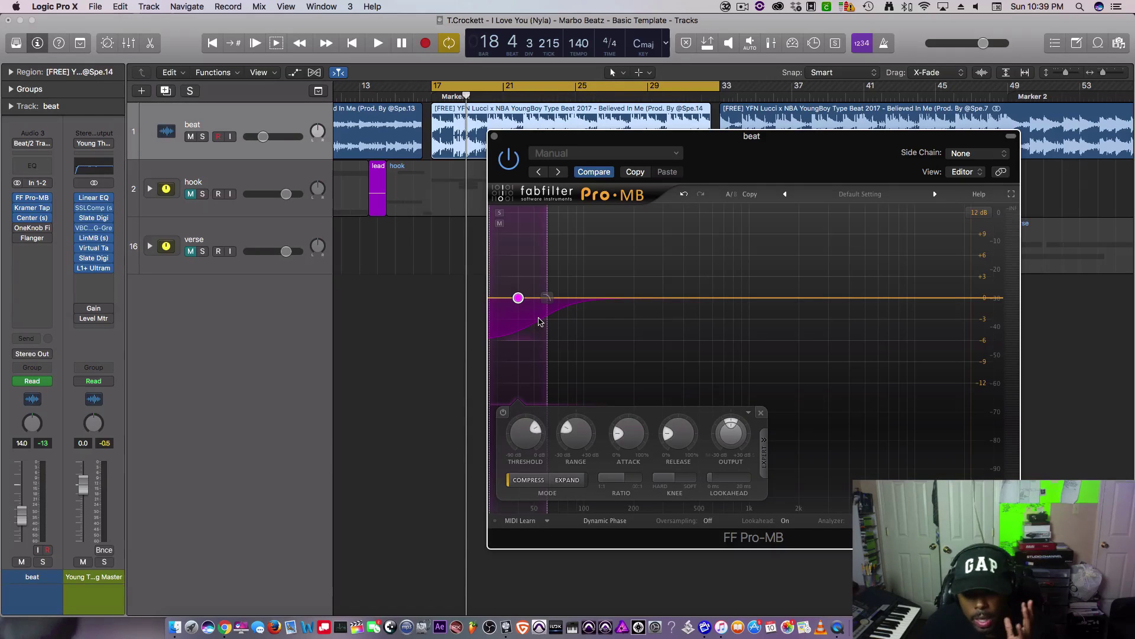
pyautogui.moveTo(589, 430)
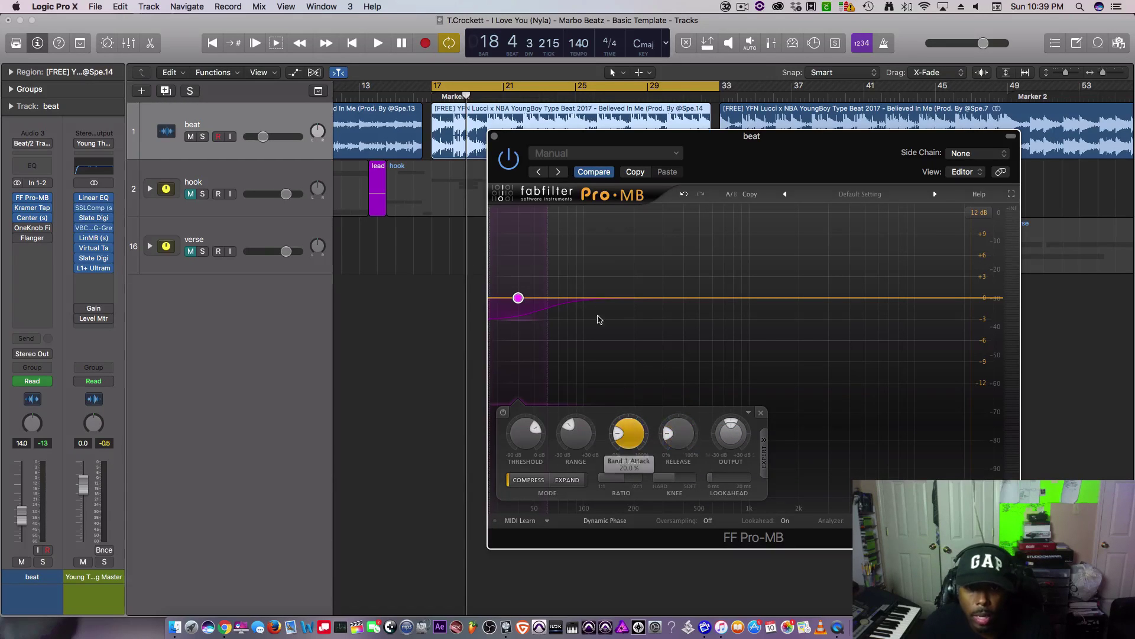
# Play the beat, bypass Pro-MB, then re-enable it to compare, and stop.
pyautogui.press('space')
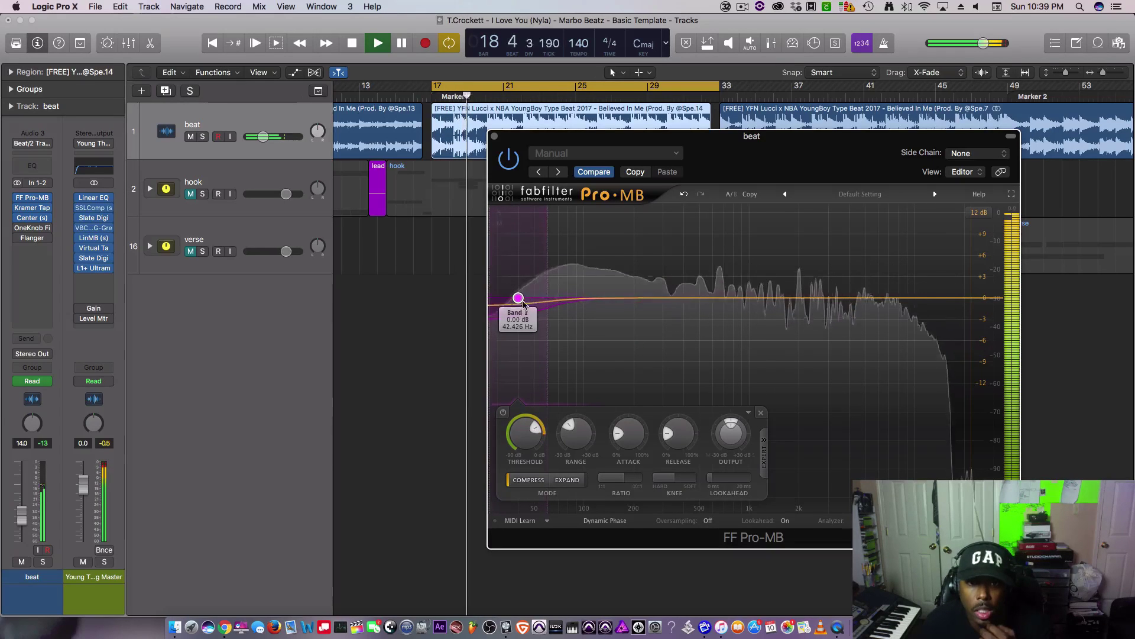
pyautogui.click(509, 160)
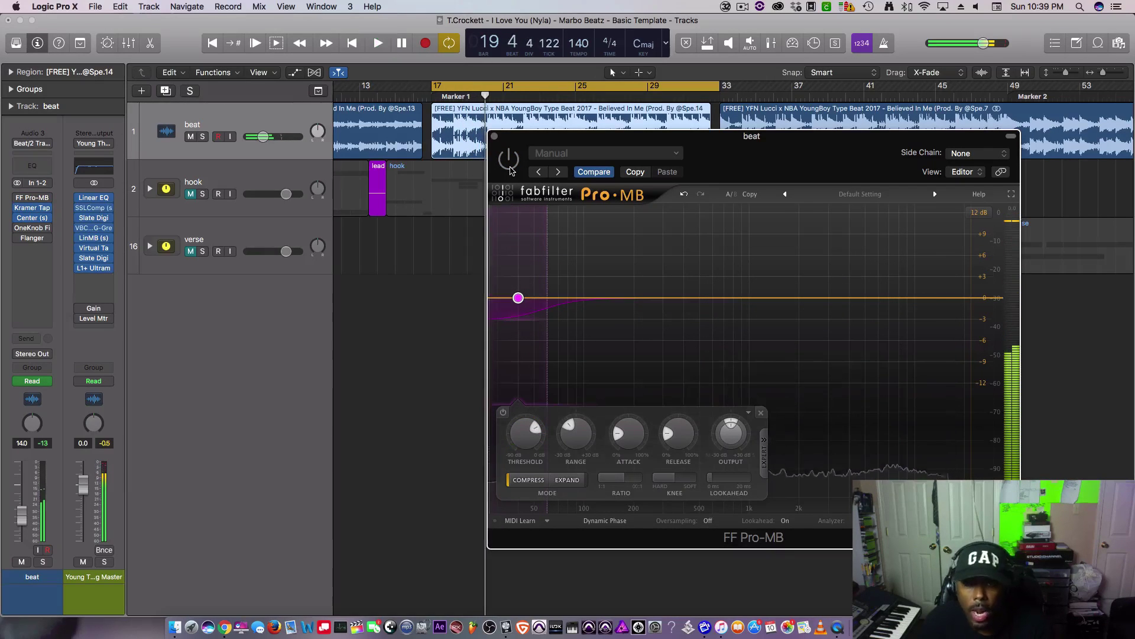
pyautogui.press('space')
pyautogui.press('space')
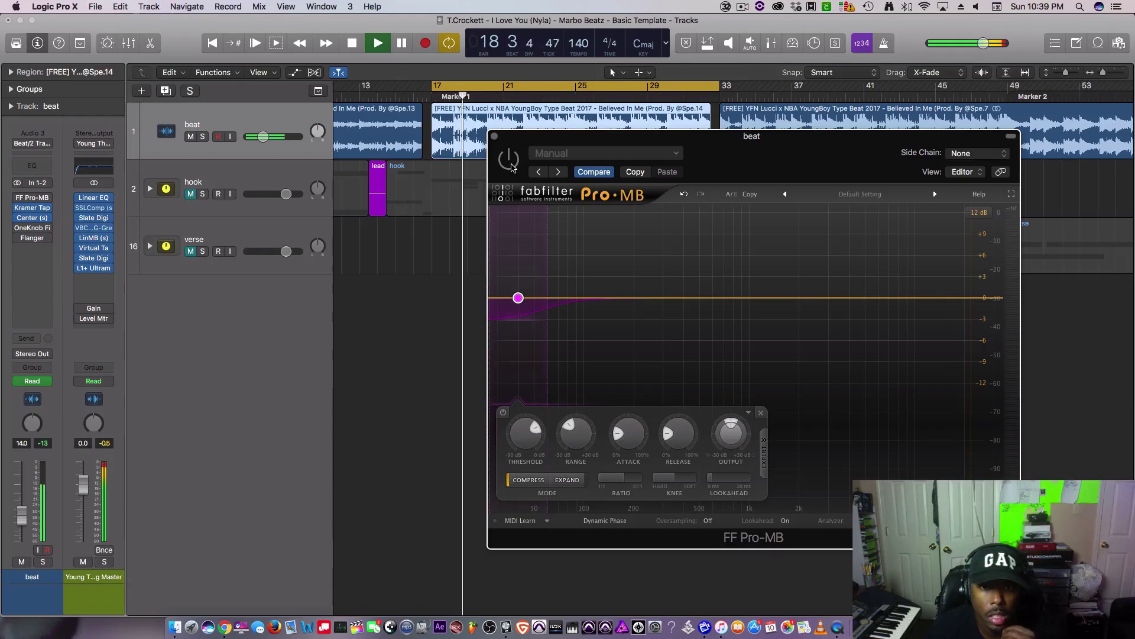
pyautogui.click(512, 168)
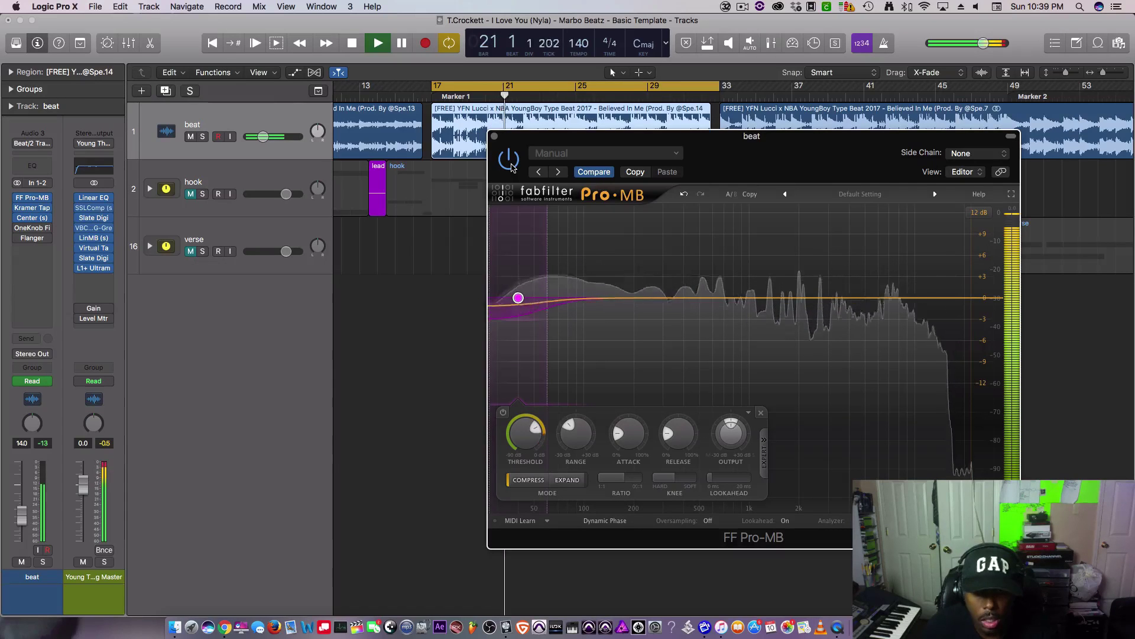
pyautogui.press('space')
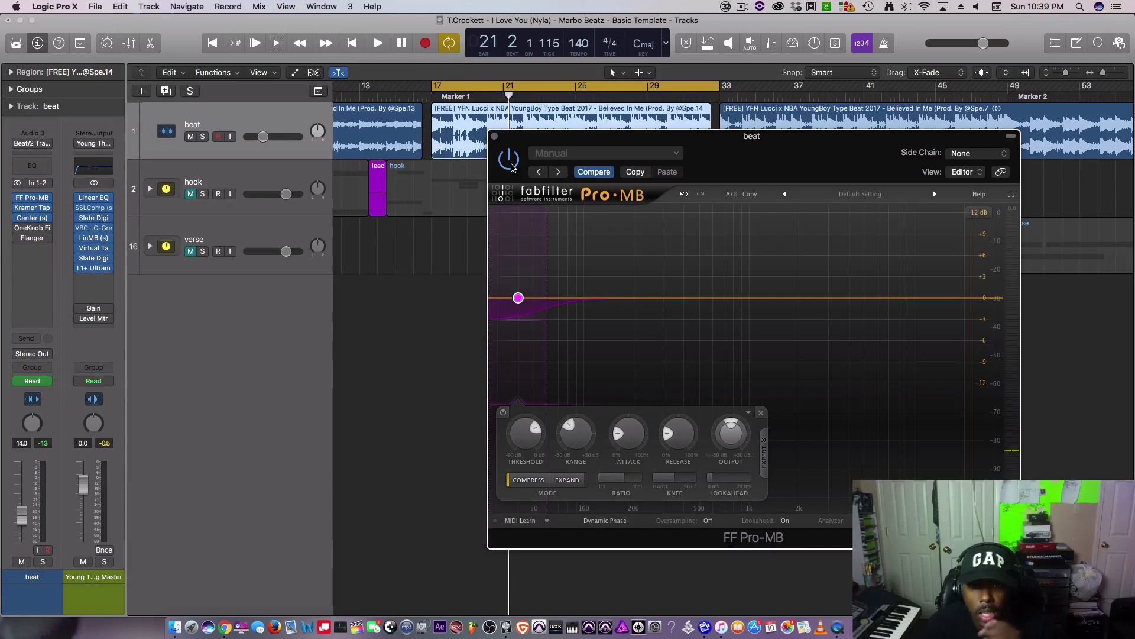
# Replay from bar 17, toggling Pro-MB bypass off and on repeatedly to compare.
pyautogui.click(509, 159)
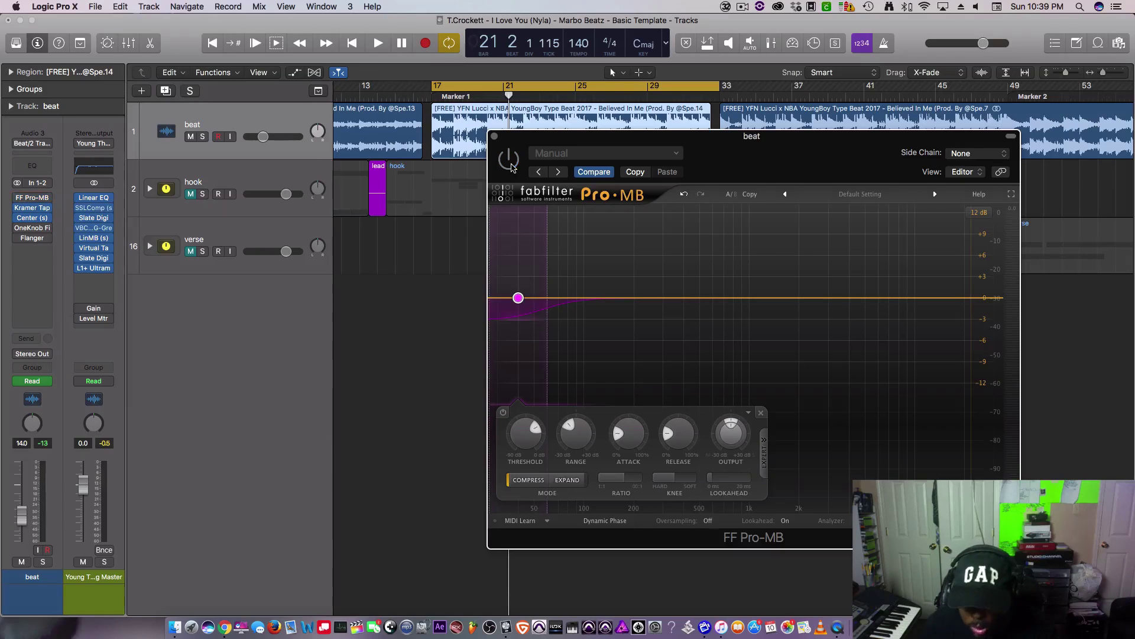
pyautogui.press('space')
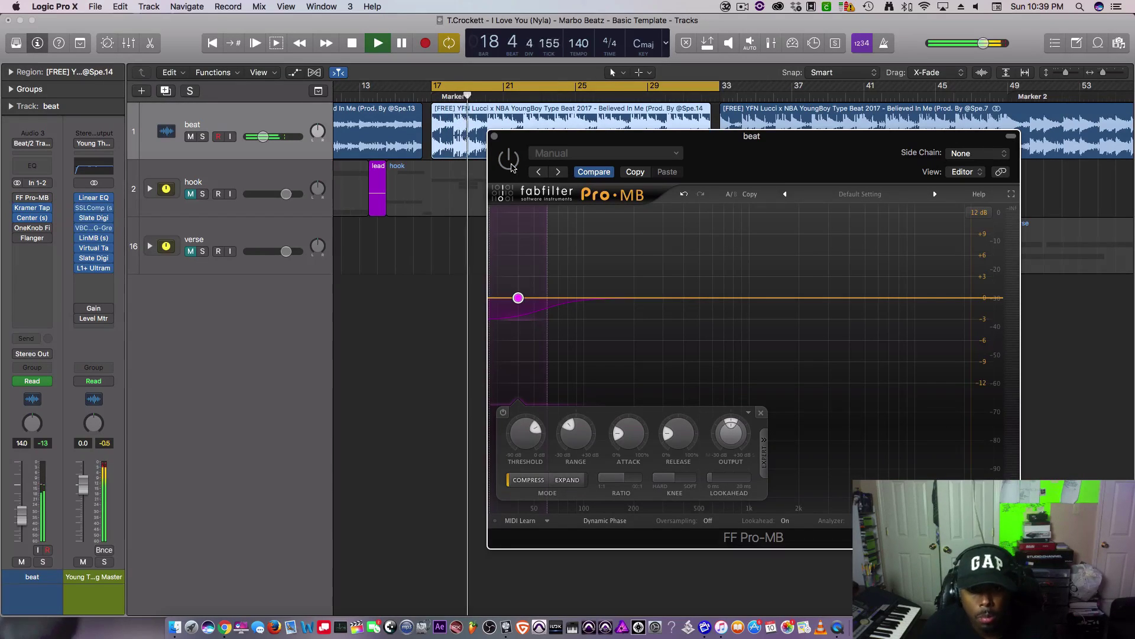
pyautogui.press('space')
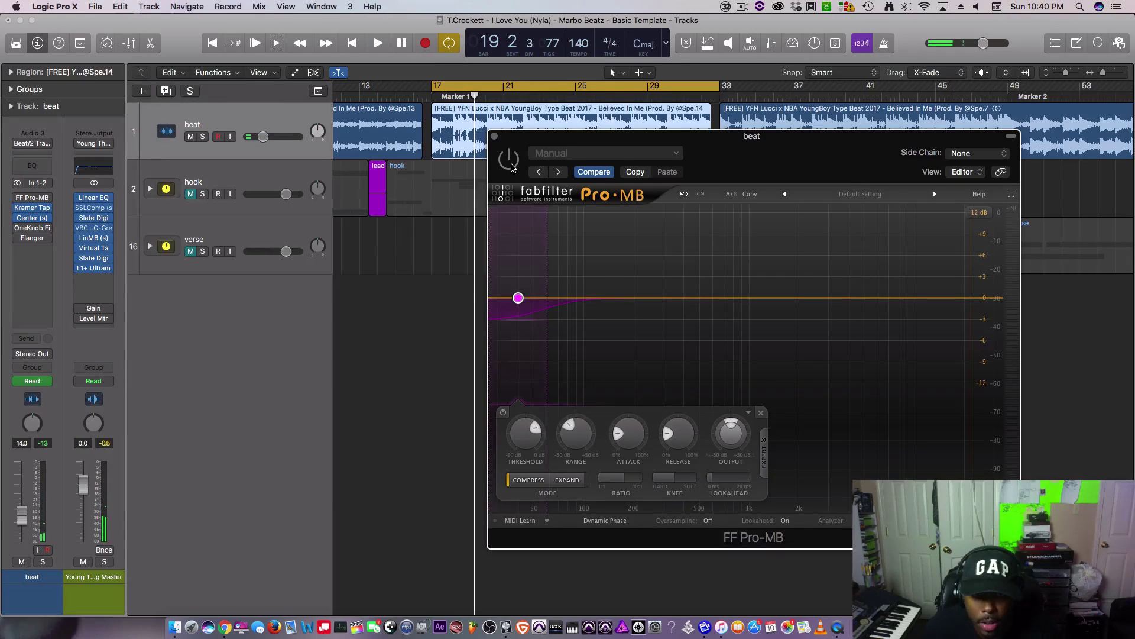
pyautogui.press('space')
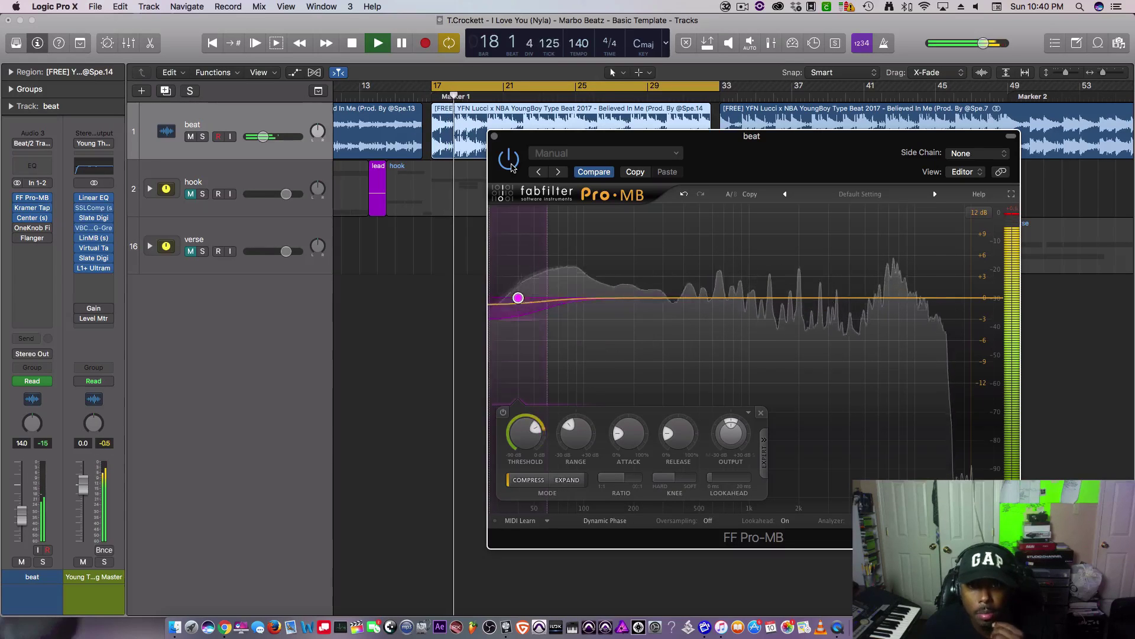
pyautogui.click(511, 165)
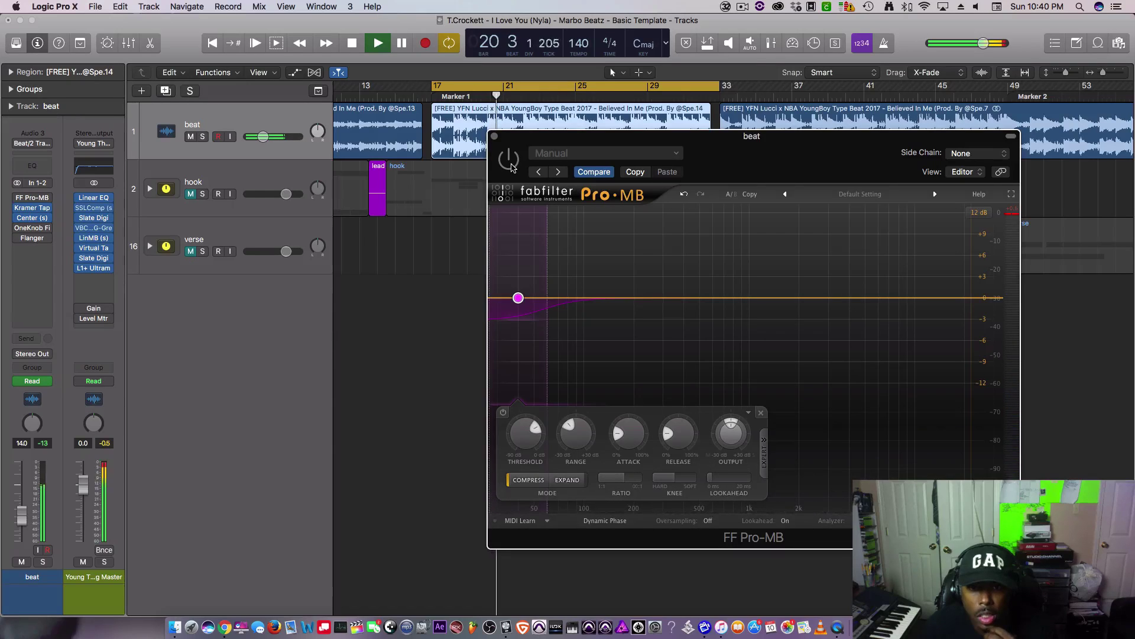
pyautogui.click(510, 164)
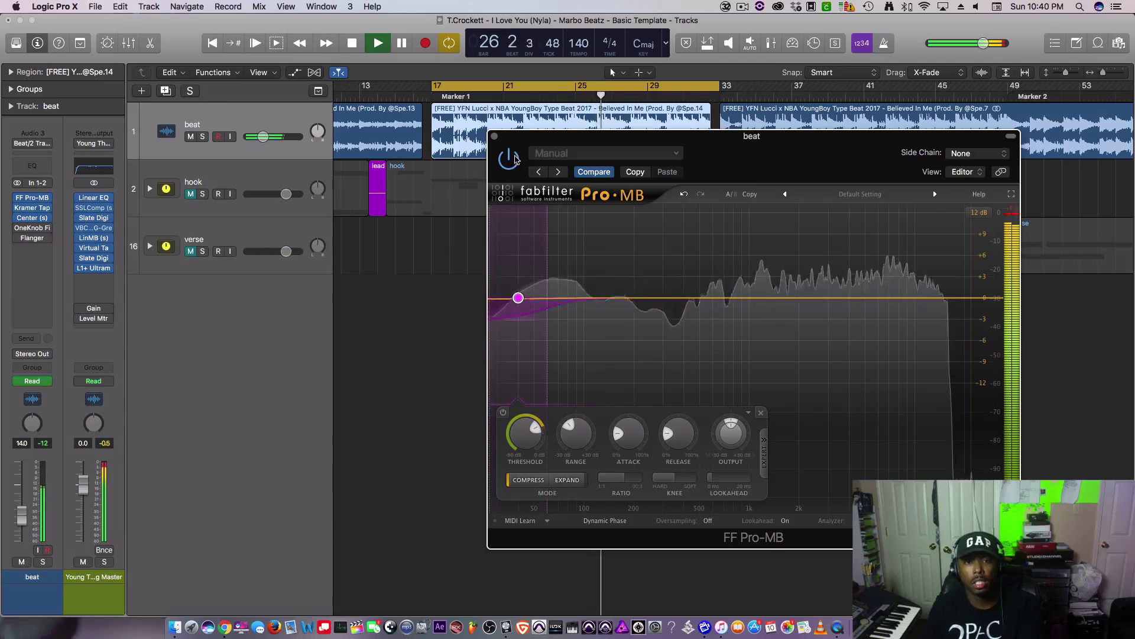
pyautogui.click(512, 164)
pyautogui.click(509, 159)
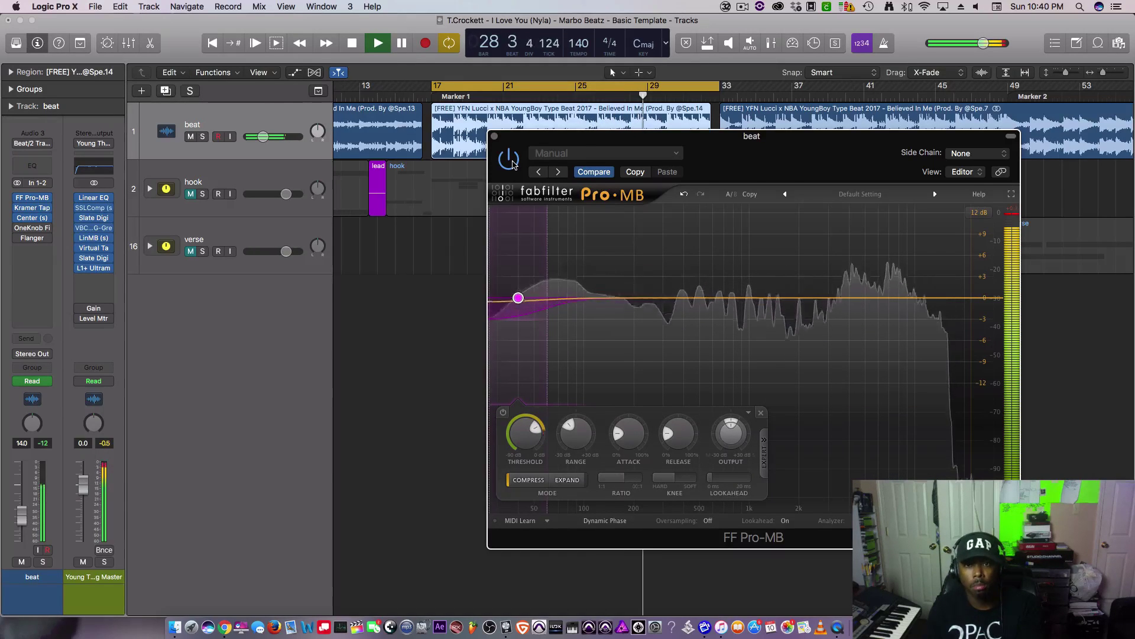
# Set the Pro-MB low band's Range to -3 dB and replay the beat from bar 17.
pyautogui.press('space')
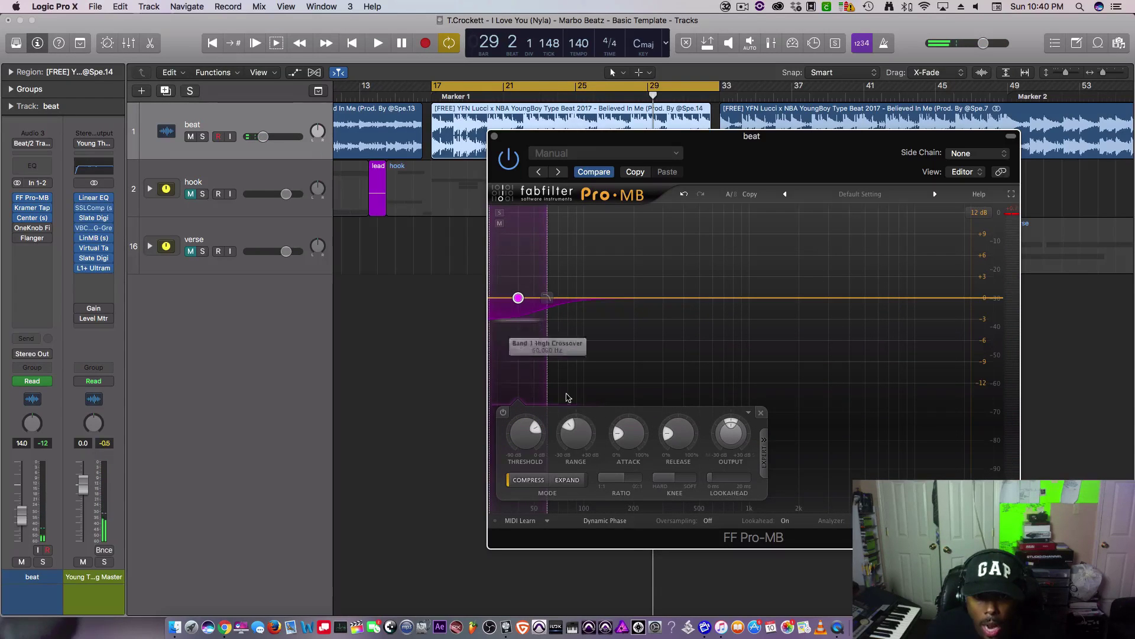
pyautogui.moveTo(574, 431)
pyautogui.moveTo(574, 430); pyautogui.dragTo(571, 429)
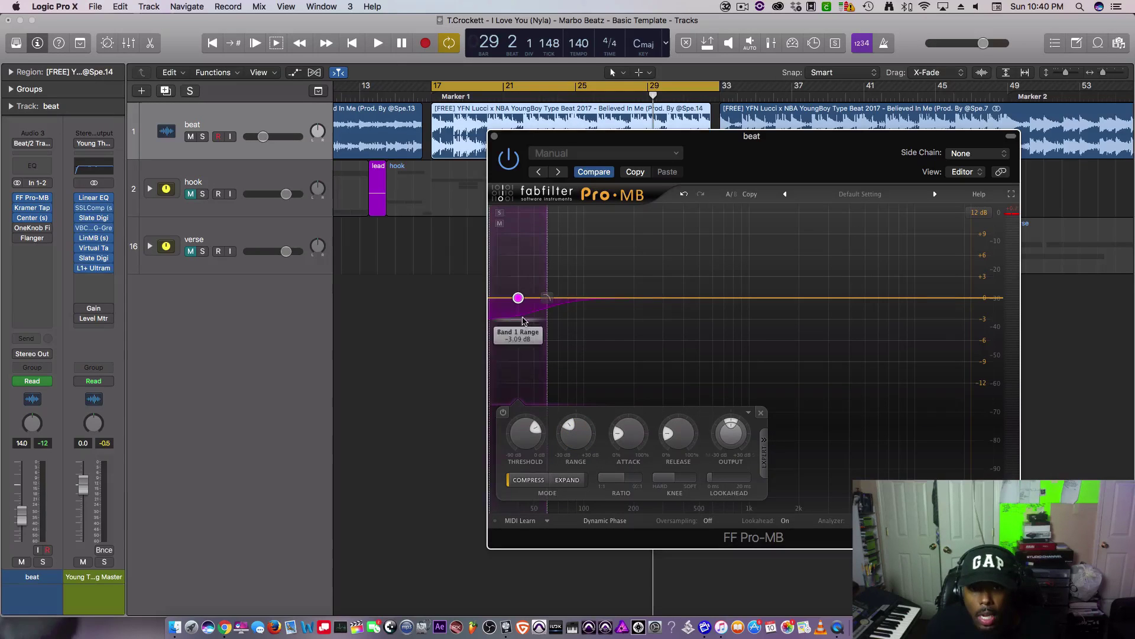
pyautogui.moveTo(634, 441)
pyautogui.moveTo(529, 440)
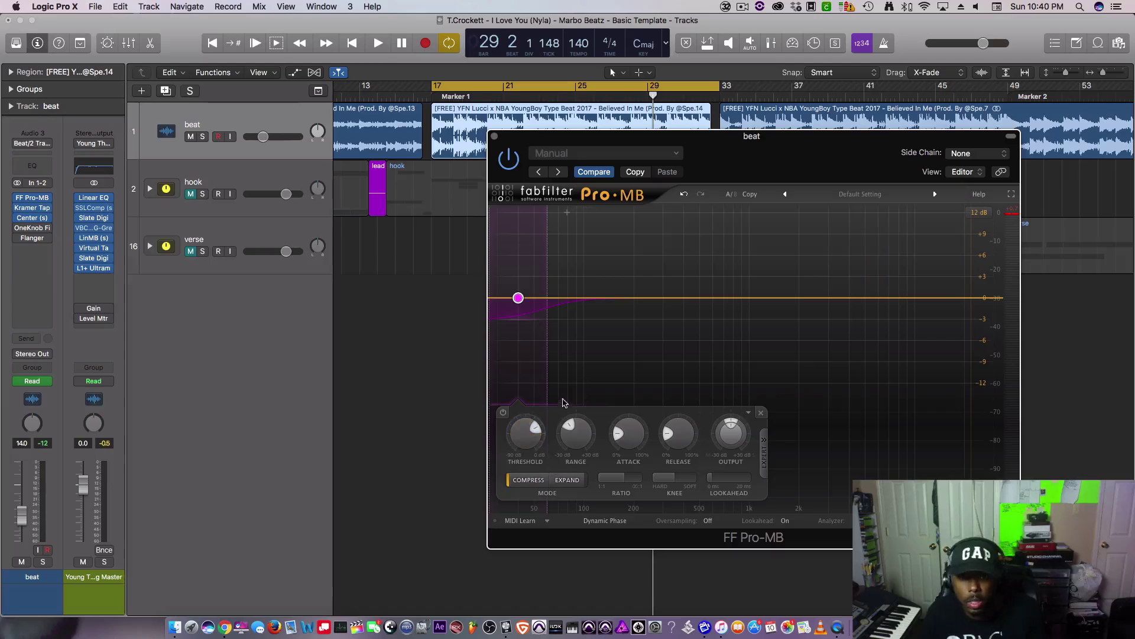
pyautogui.press('space')
pyautogui.moveTo(547, 293)
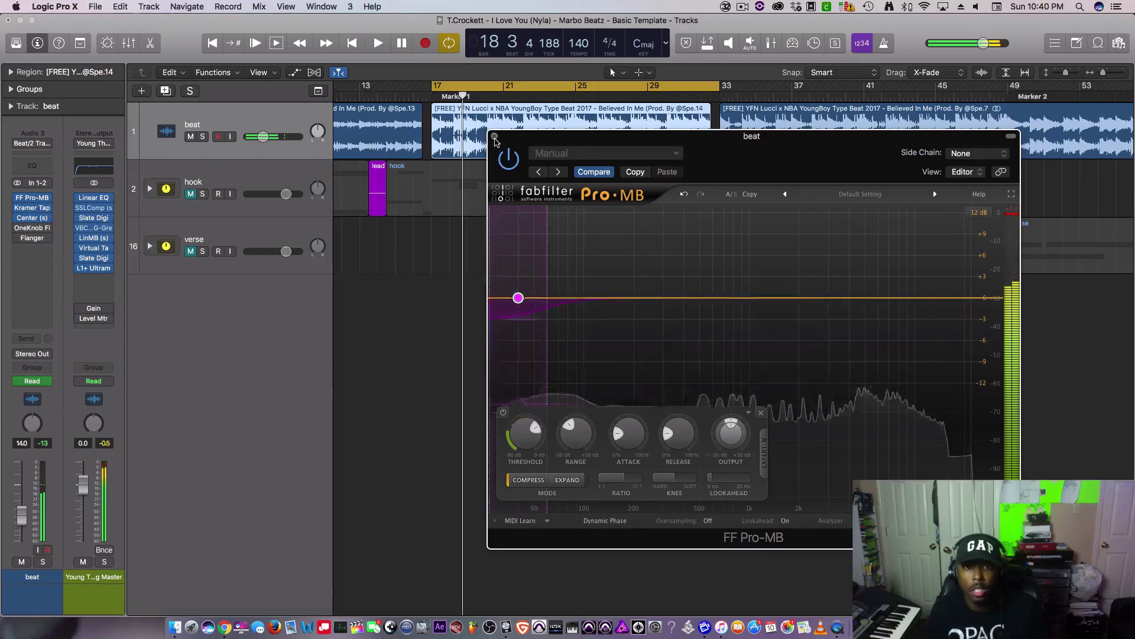
# Close the Pro-MB editor window, keeping the plug-in on the beat track.
pyautogui.click(495, 136)
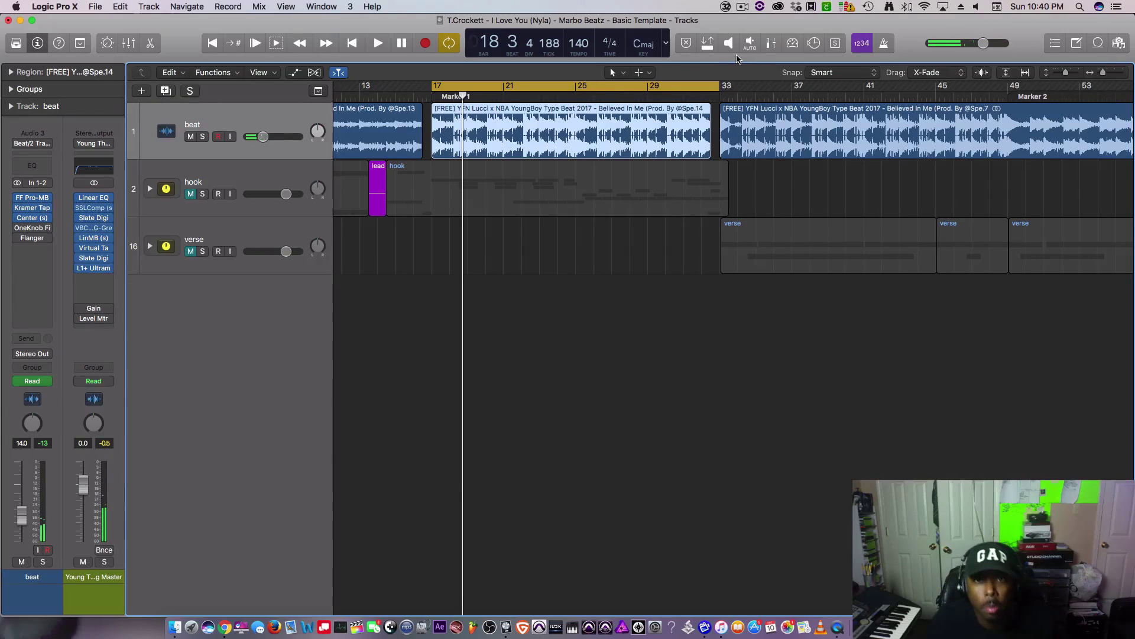